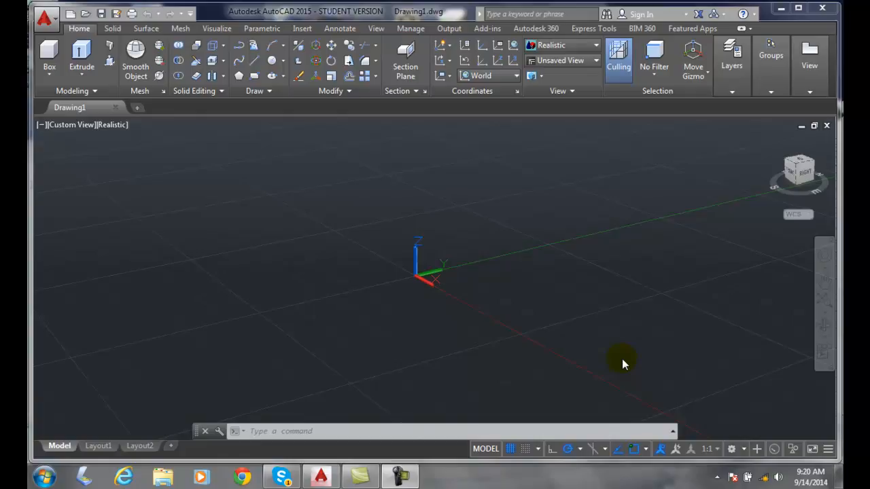
Draw a six-sided polygon centred at 0,0, inscribed in a circle with a freehand radius.
click(239, 75)
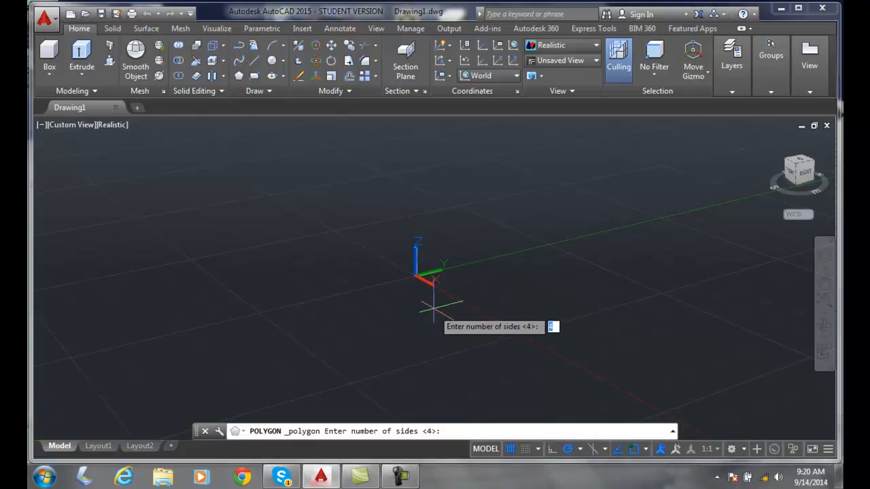
text(6)
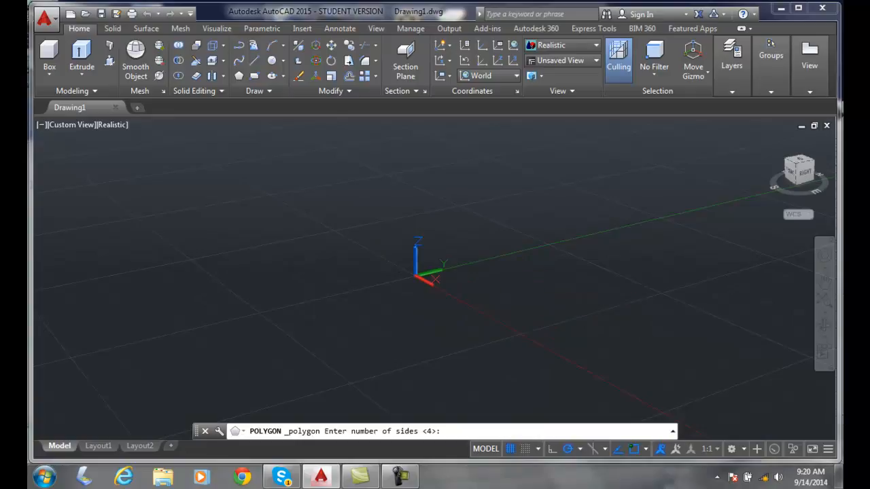
key(Return)
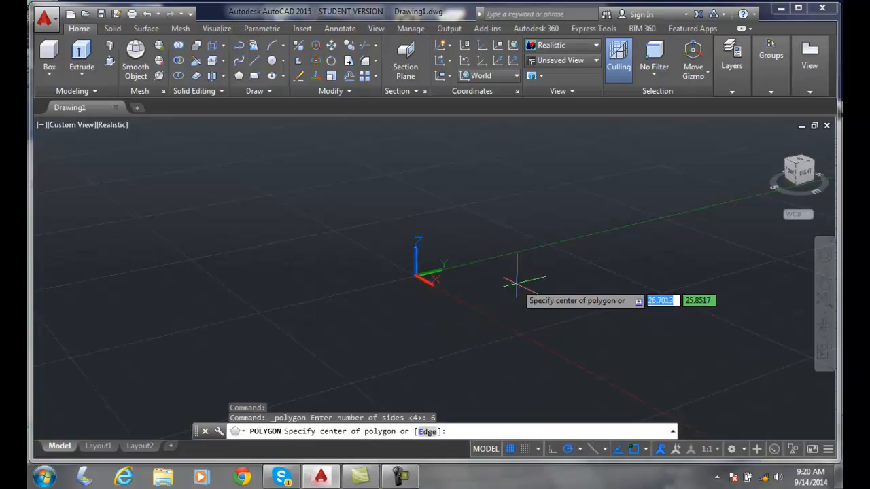
text(0,0)
key(Return)
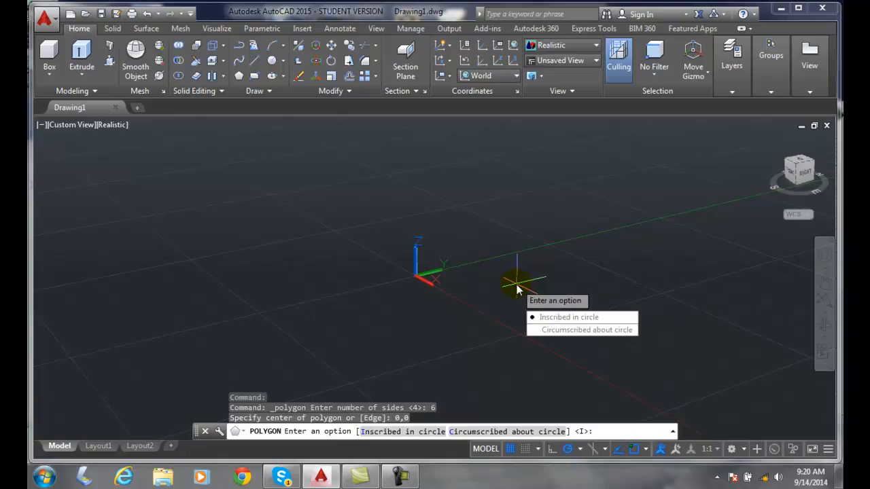
click(564, 317)
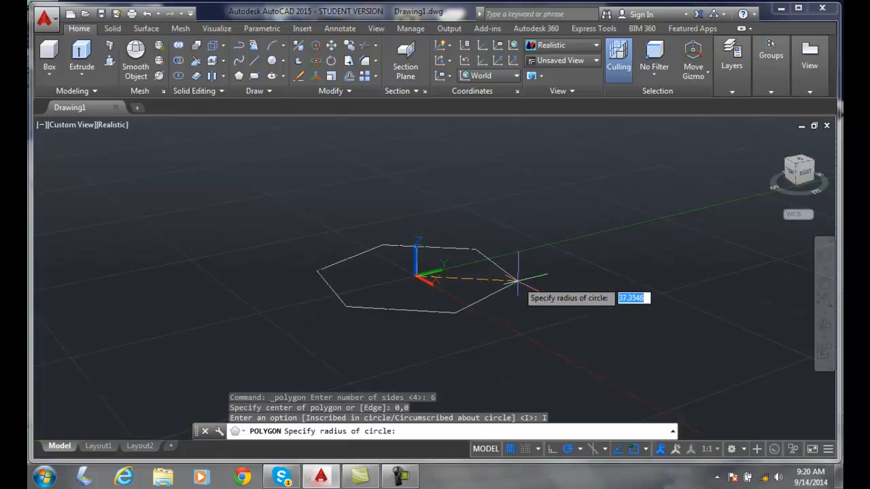
click(500, 279)
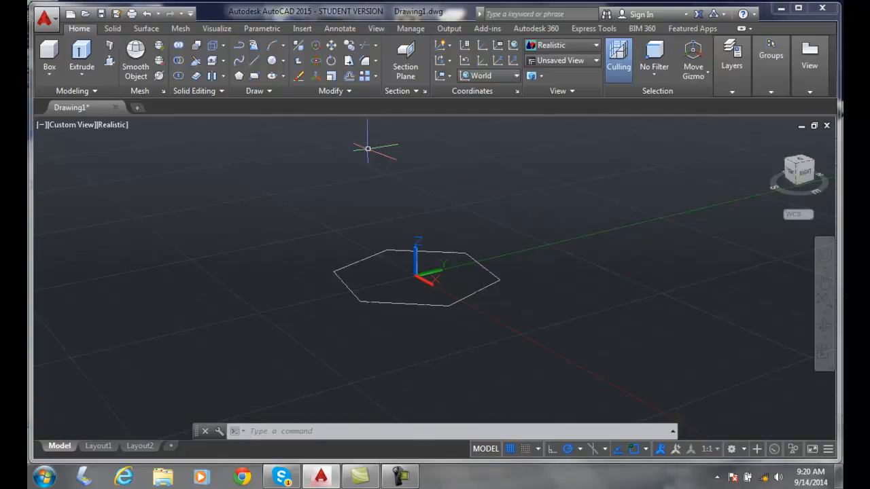
Try extruding the hexagon to a height of 100, and undo that extrusion.
click(81, 54)
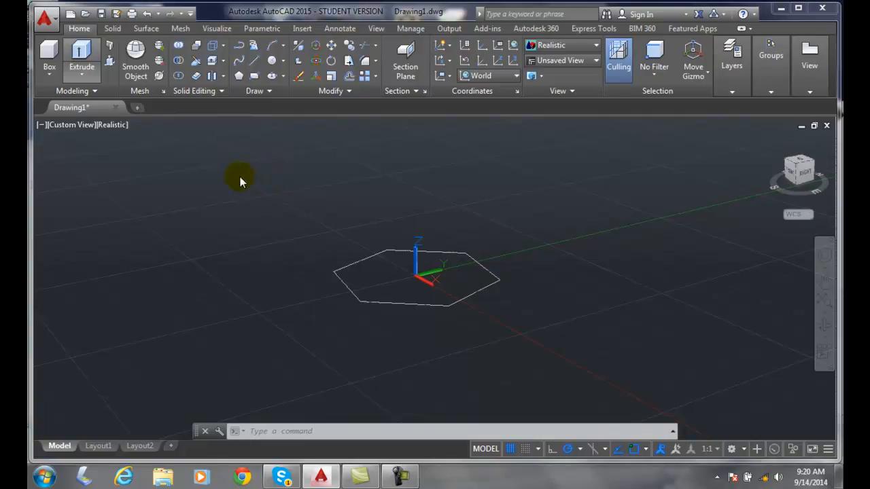
click(79, 50)
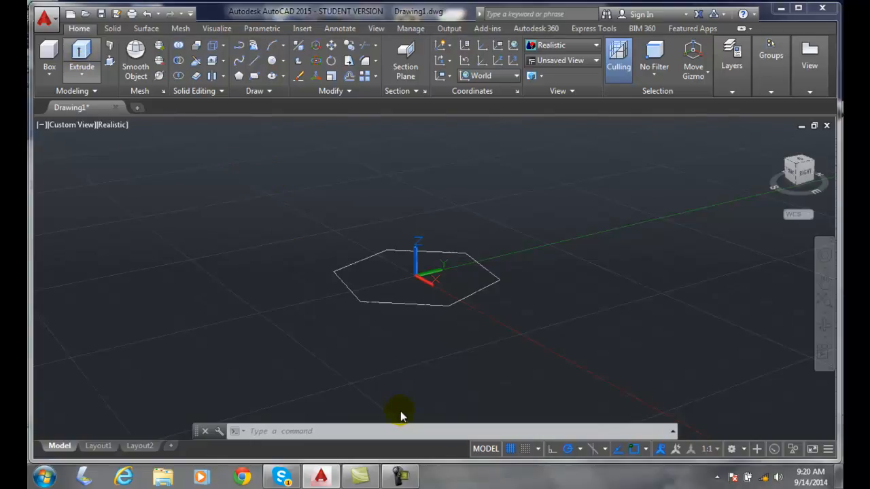
click(78, 49)
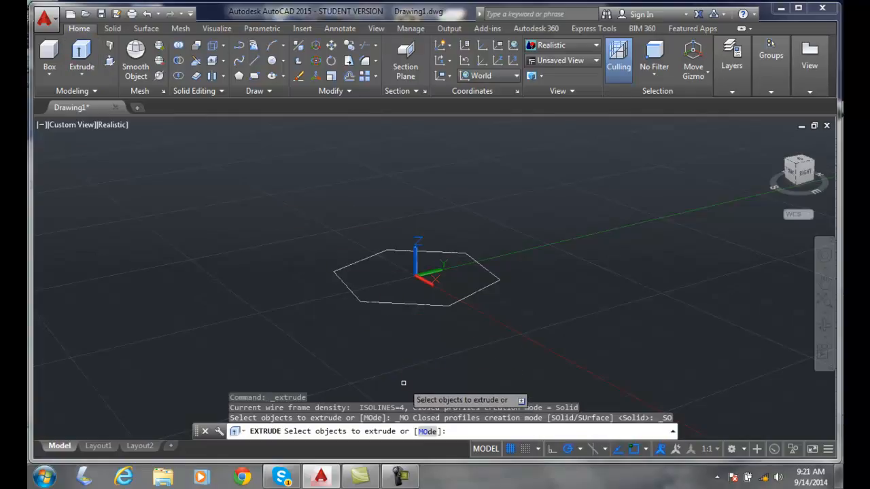
click(427, 307)
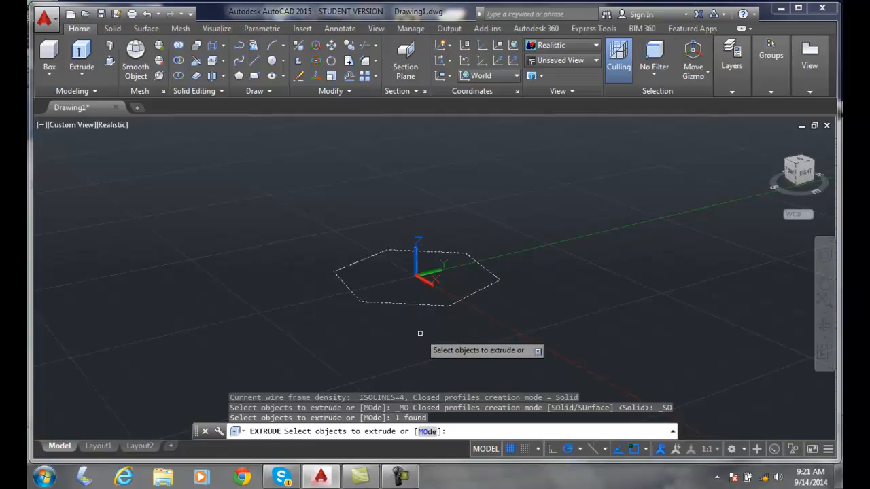
key(Return)
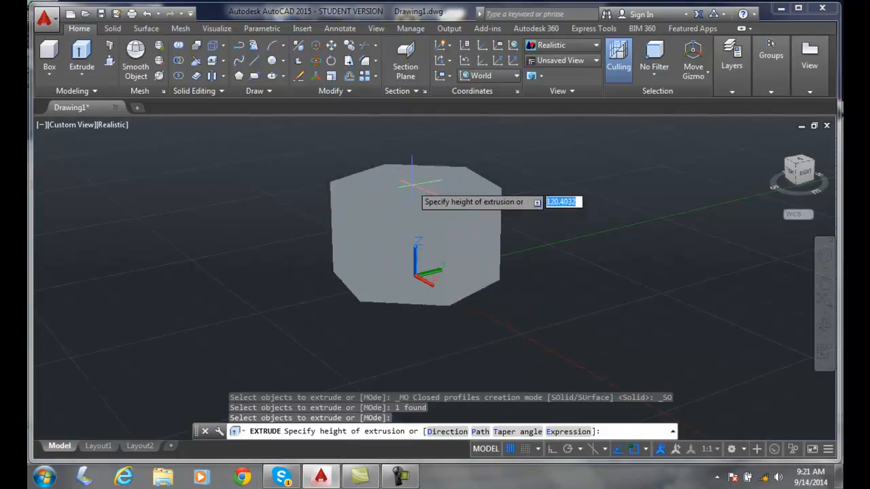
text(100)
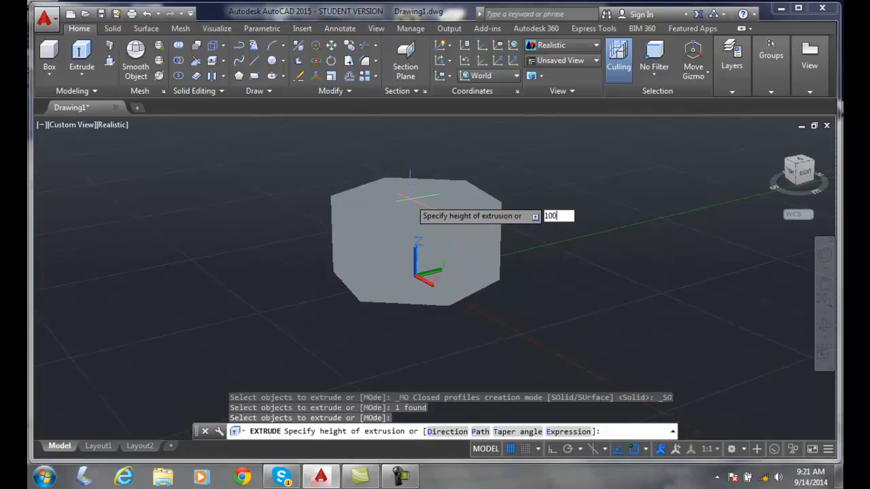
key(Return)
scroll(409, 199, down, 3)
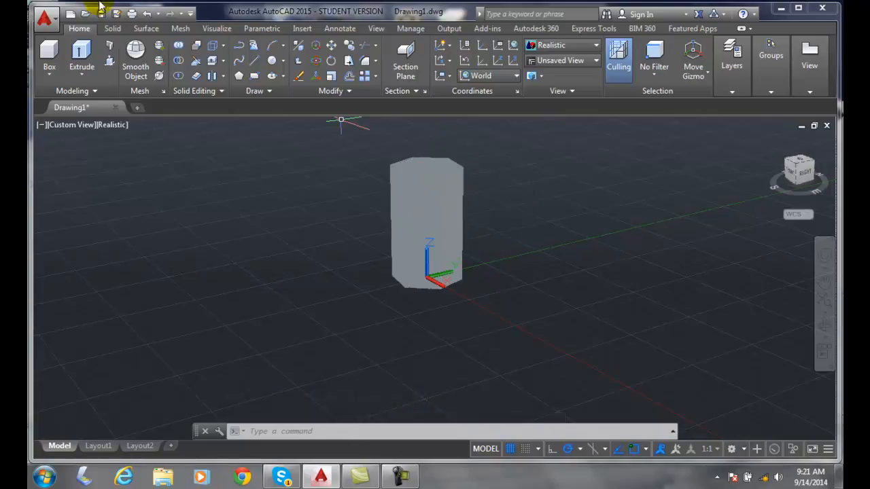
click(147, 12)
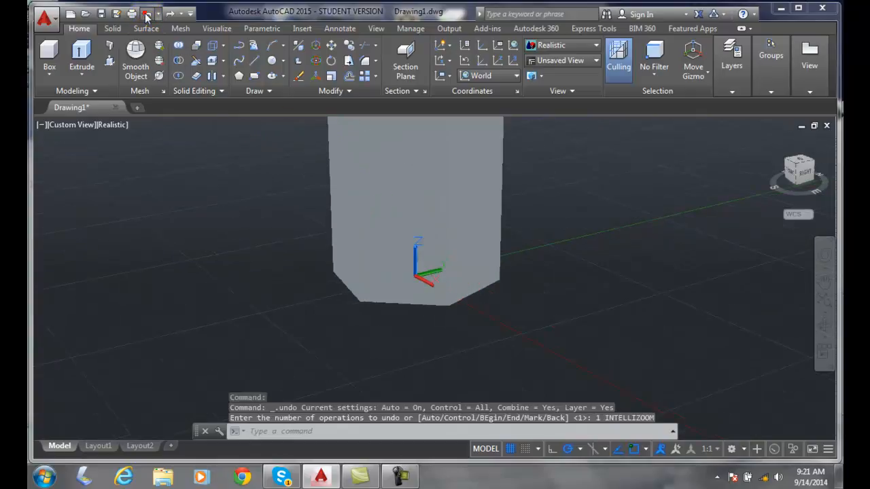
click(147, 12)
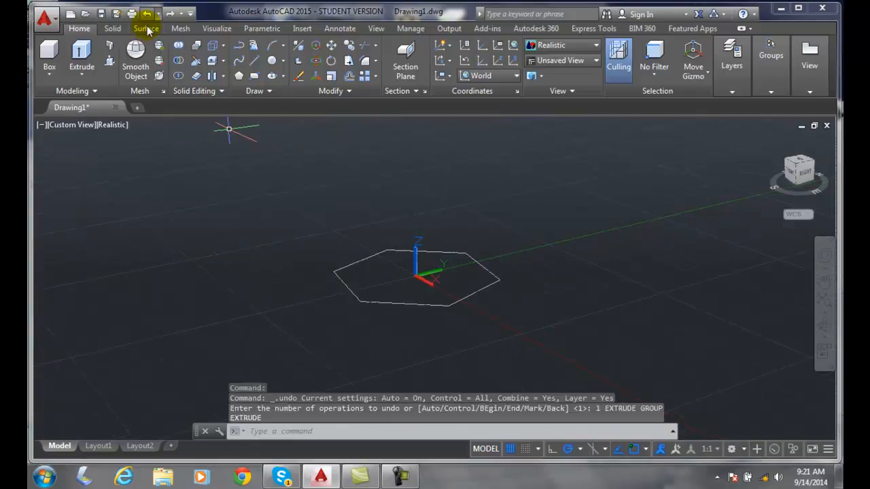
Extrude the hexagon downward with a height of -20.
click(82, 54)
click(413, 303)
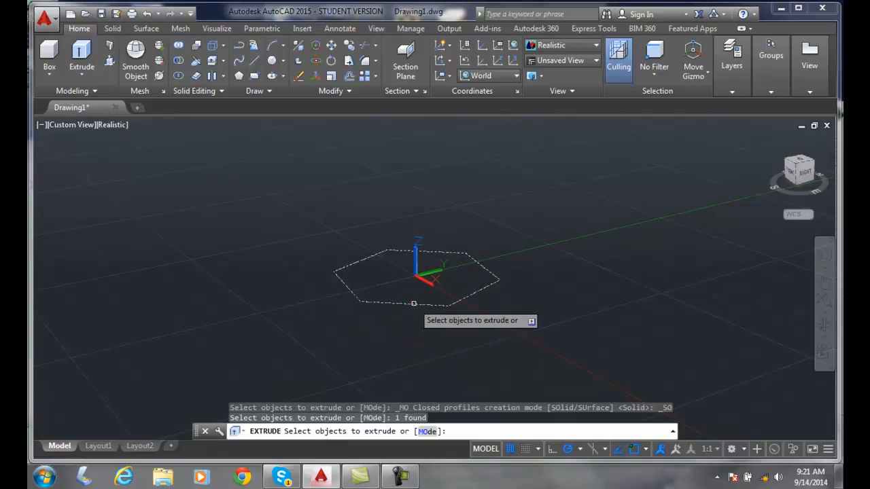
key(Return)
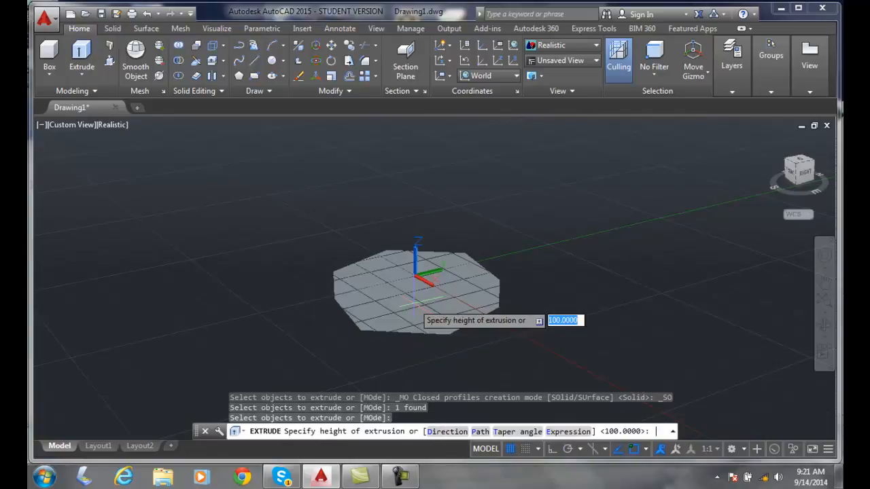
text(-20)
key(Return)
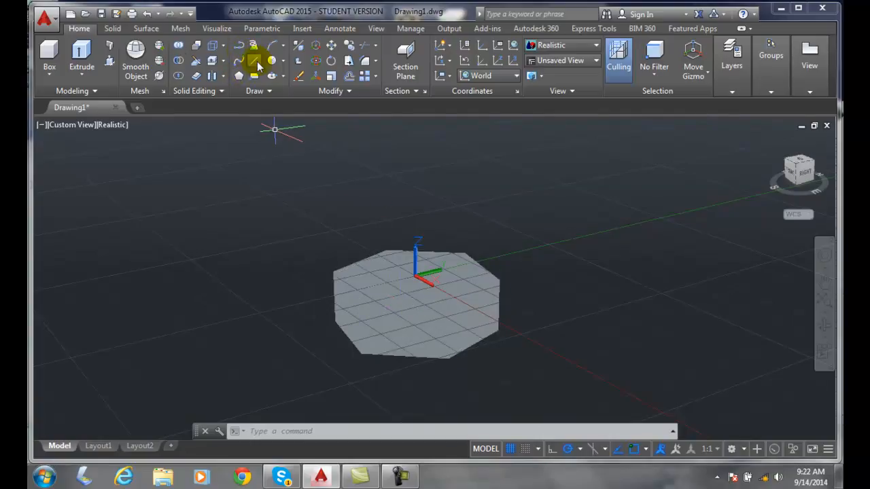
Draw an open three-point arc beside the hexagonal solid, ending at about 51, 43.
click(273, 45)
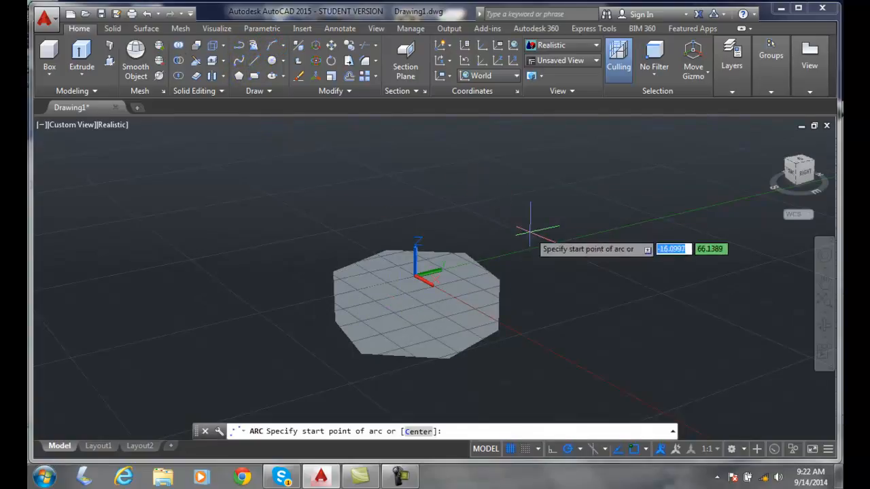
click(520, 199)
click(614, 225)
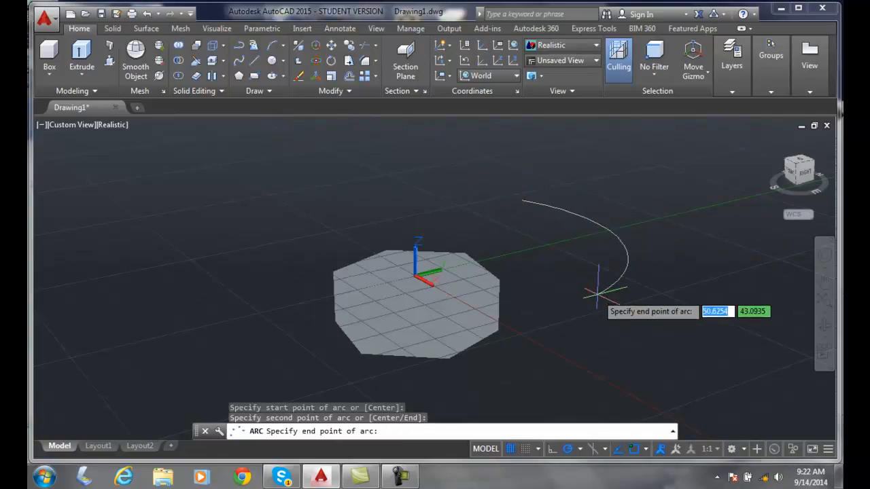
click(598, 292)
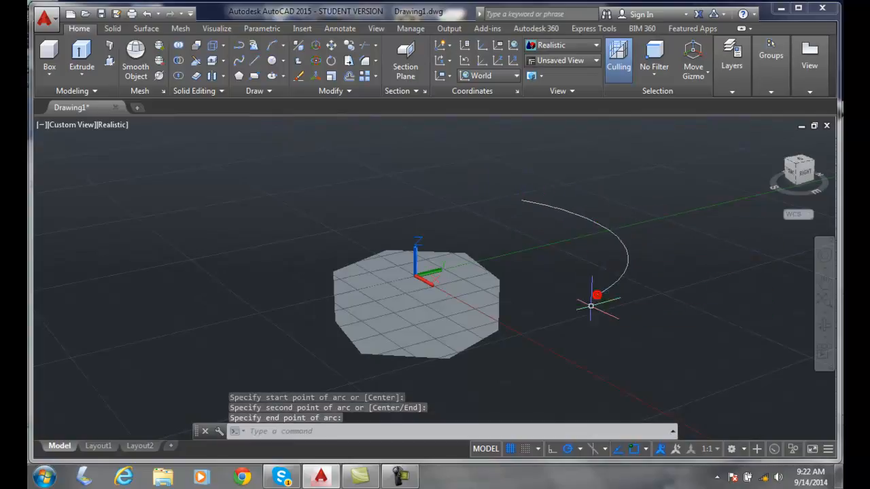
Extrude the open arc to a height of 20.
click(81, 53)
click(610, 229)
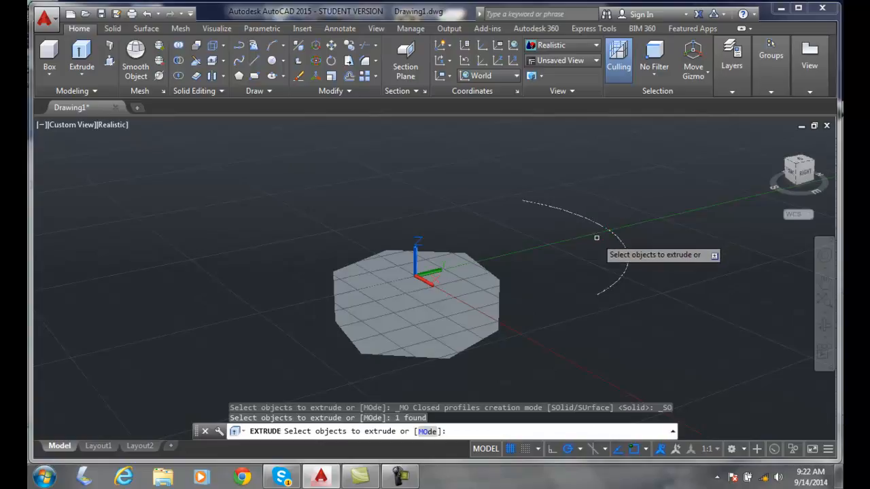
key(Return)
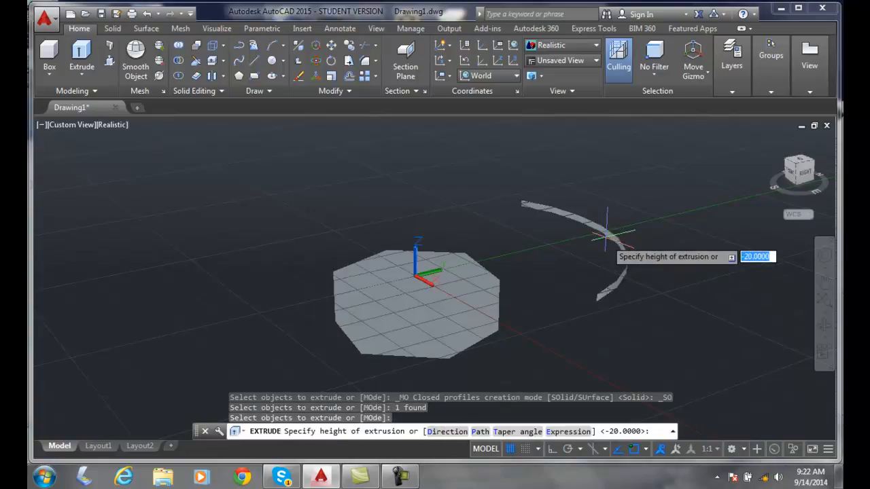
text(20)
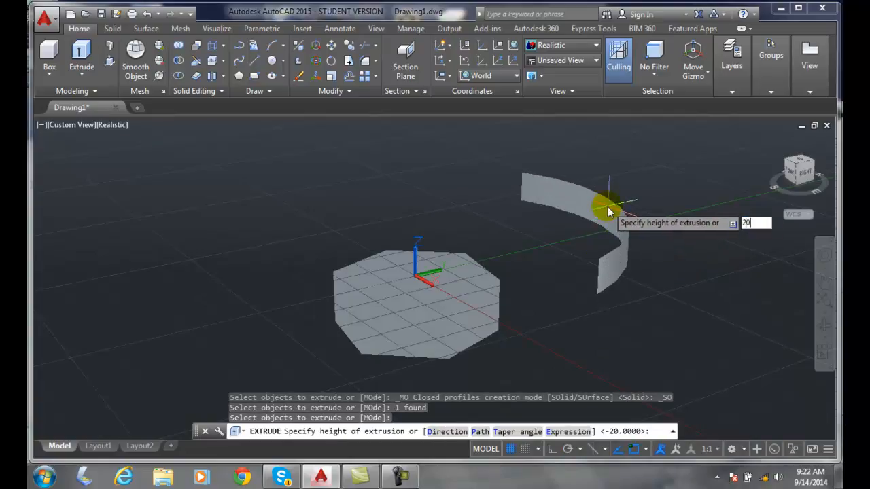
key(Return)
Examine the extruded arc and the hexagonal solid by selecting and deselecting each in turn.
click(606, 206)
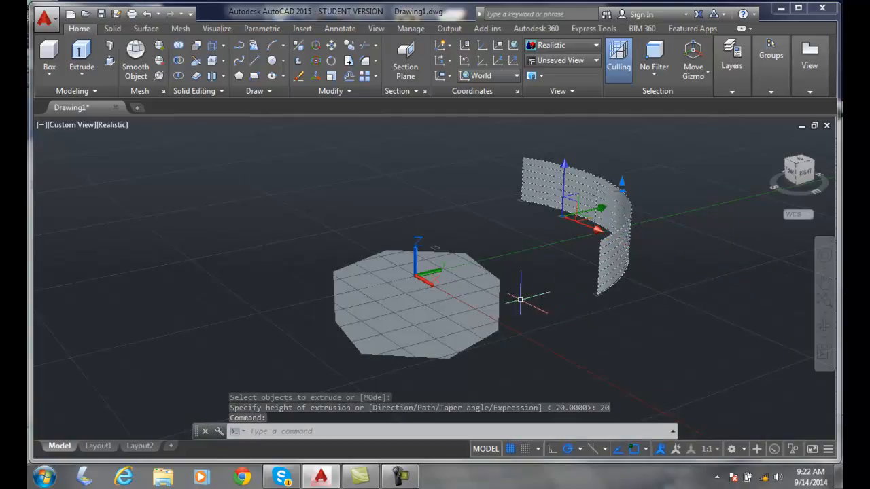
key(Escape)
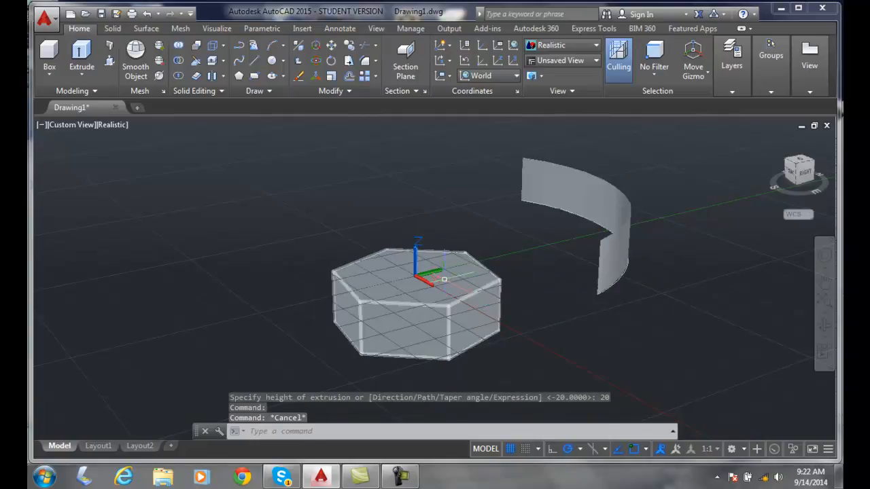
click(442, 303)
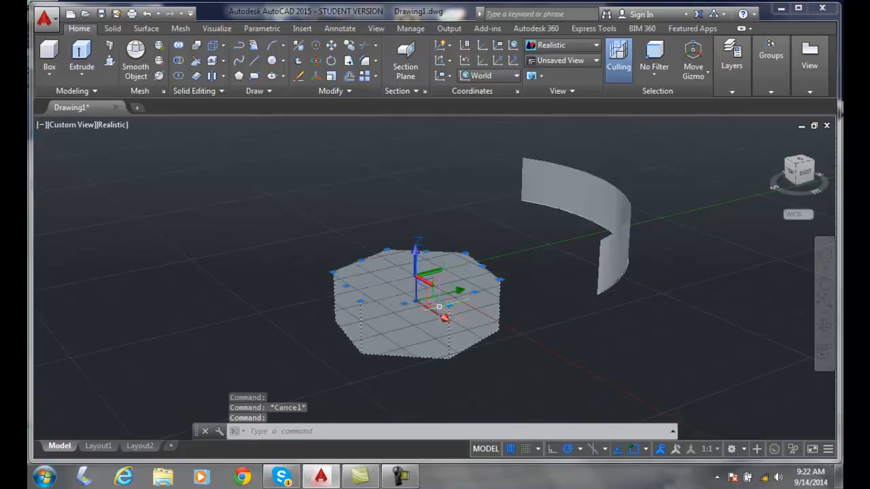
key(Escape)
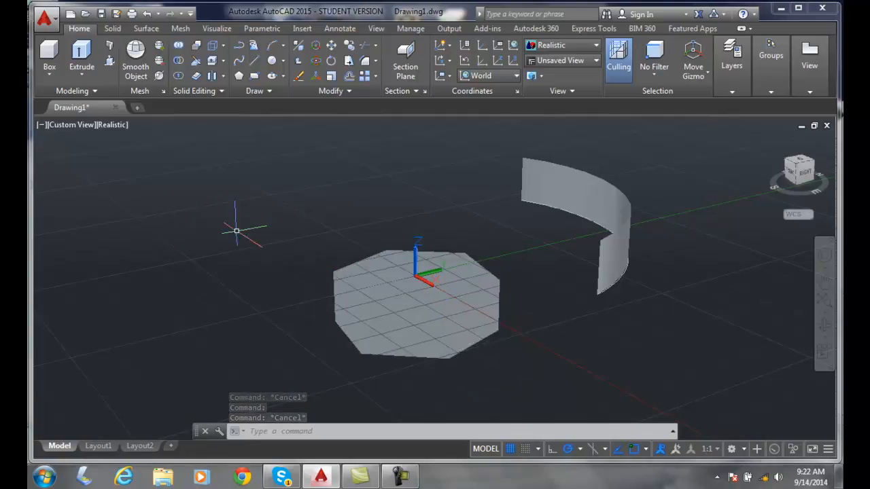
Draw a second six-sided polygon, inscribed in a circle, in the empty area away from the hexagonal solid and arc.
click(238, 76)
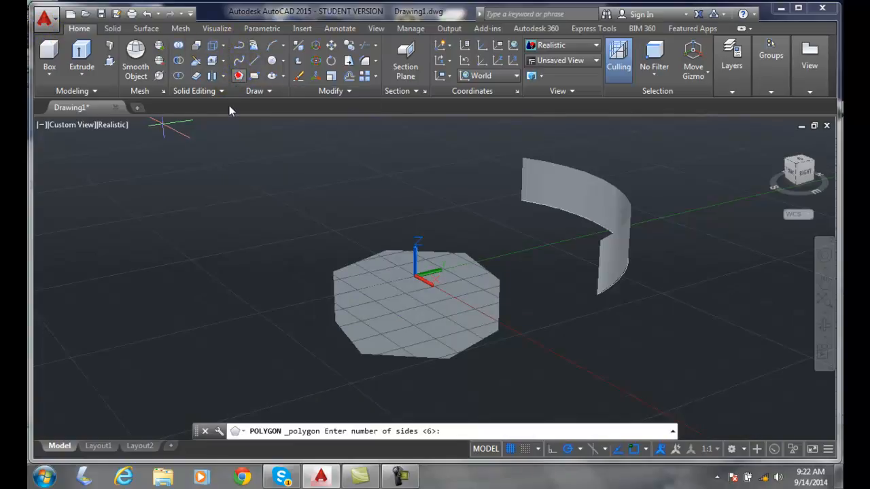
click(150, 194)
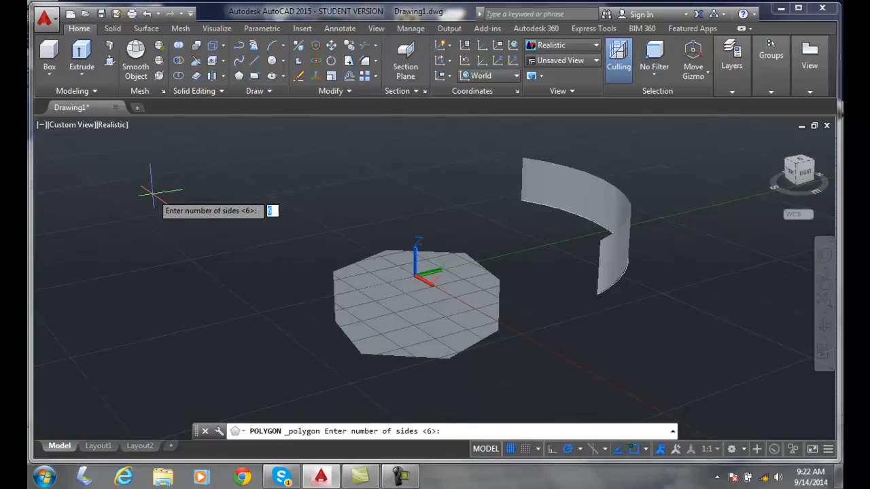
key(Return)
click(151, 194)
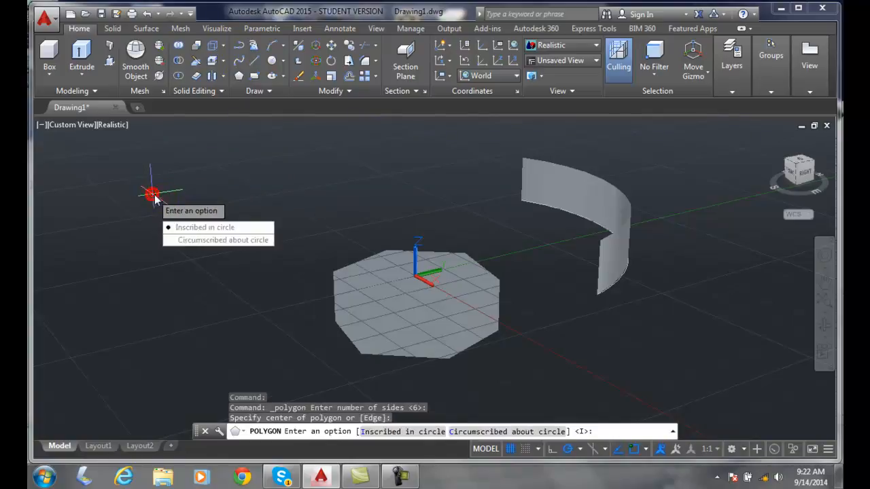
click(175, 226)
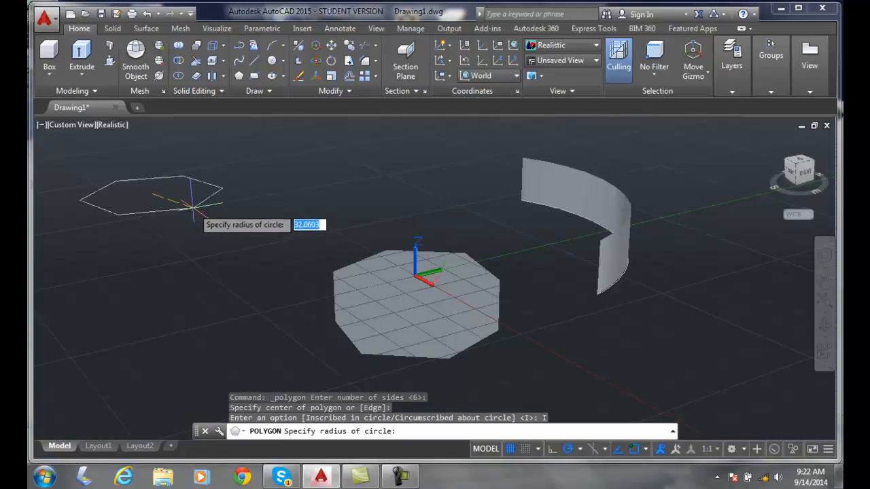
click(186, 201)
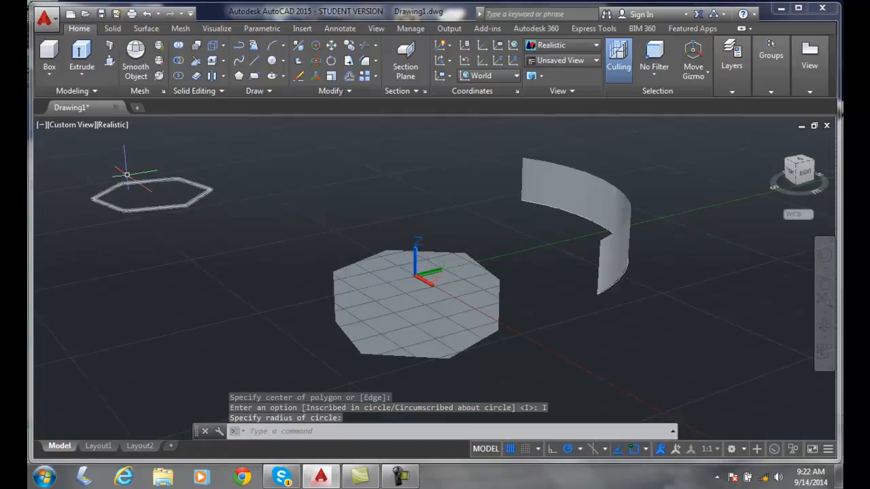
Extrude the second hexagon with the closed profiles creation mode set to Surface, to a height of about 9.3.
click(81, 58)
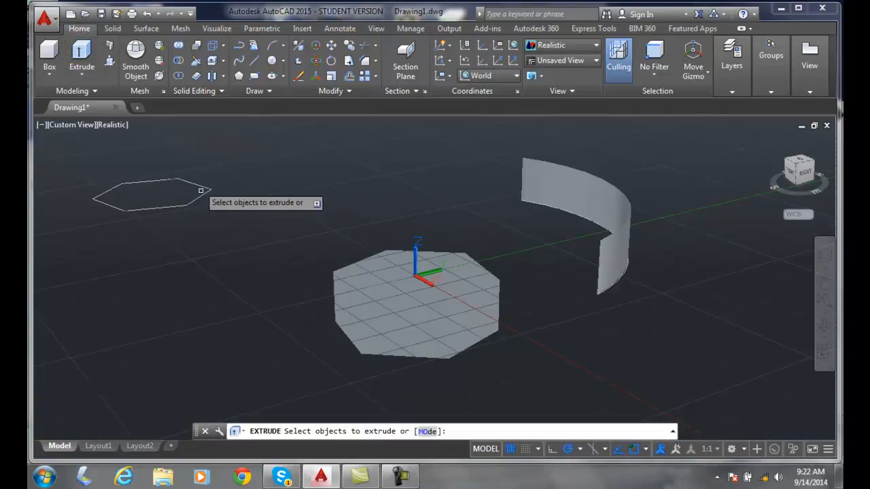
click(426, 432)
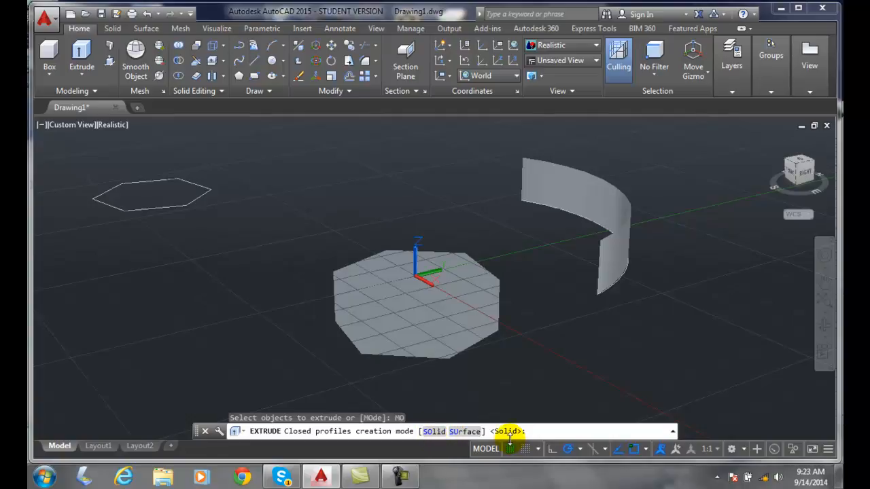
key(Down)
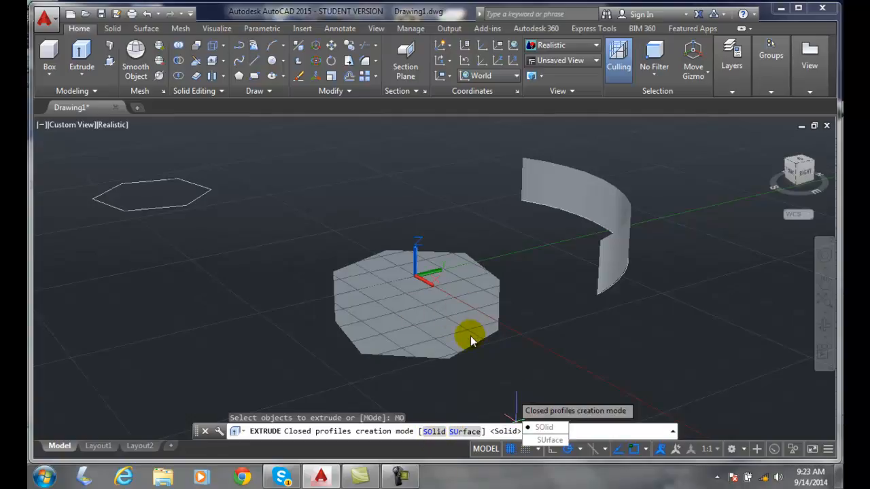
click(549, 441)
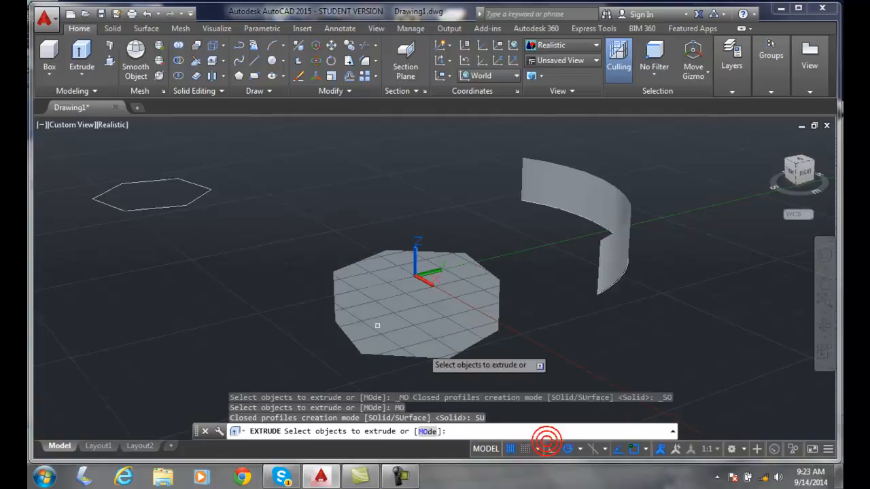
click(172, 204)
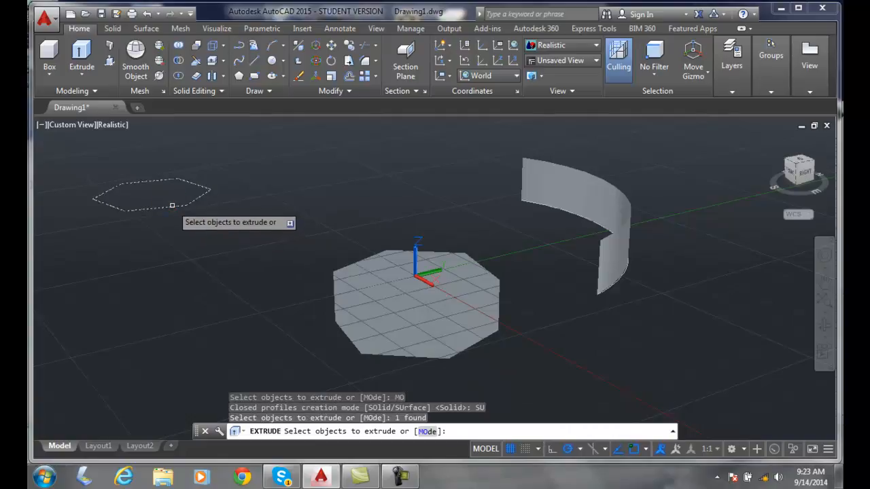
key(Return)
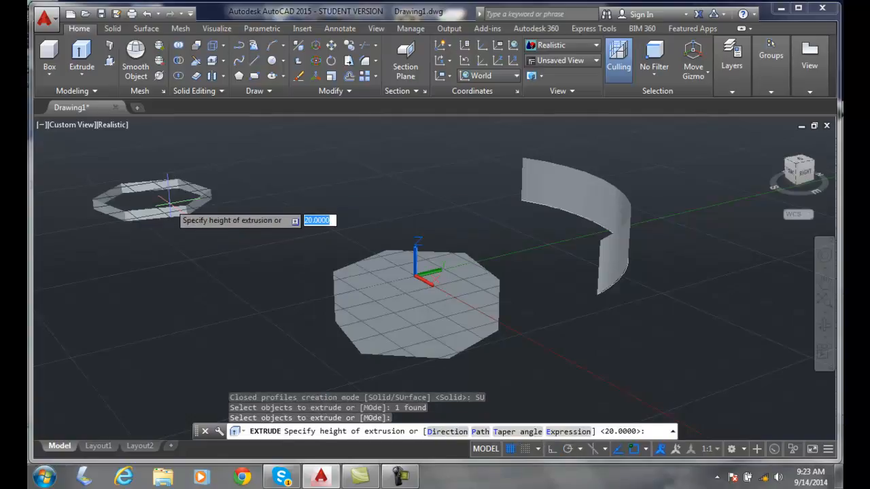
click(170, 182)
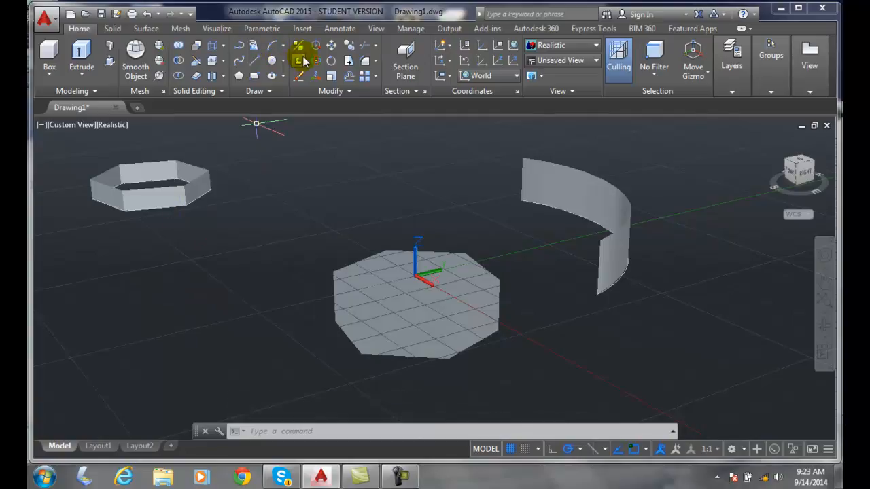
Draw a third six-sided polygon, inscribed in a circle of radius about 11.7, between the hexagonal surface ring and the large hexagonal solid.
click(239, 76)
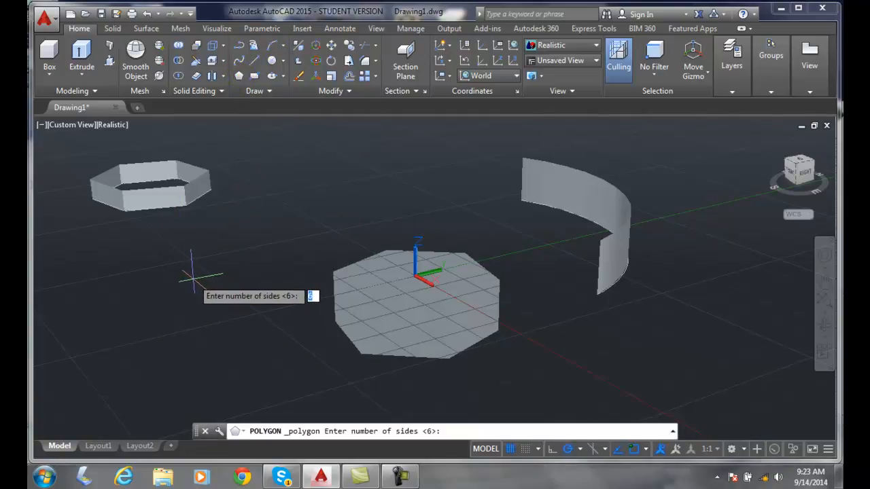
key(Return)
click(170, 299)
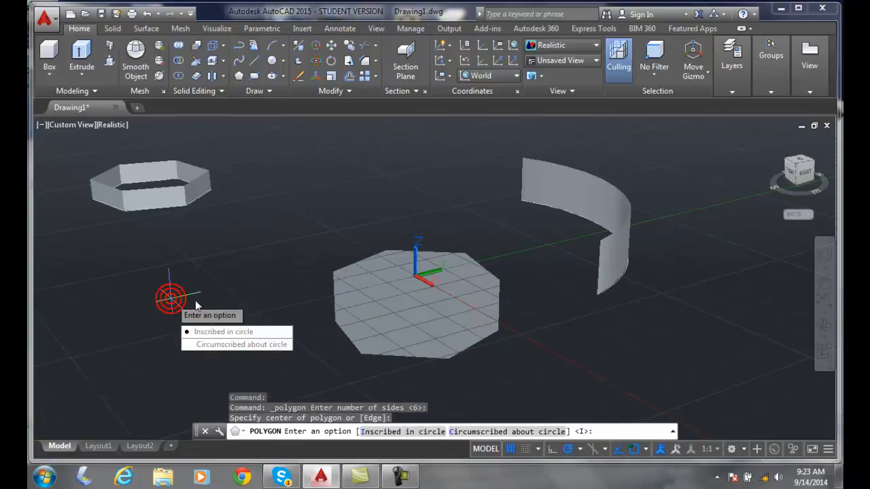
click(206, 332)
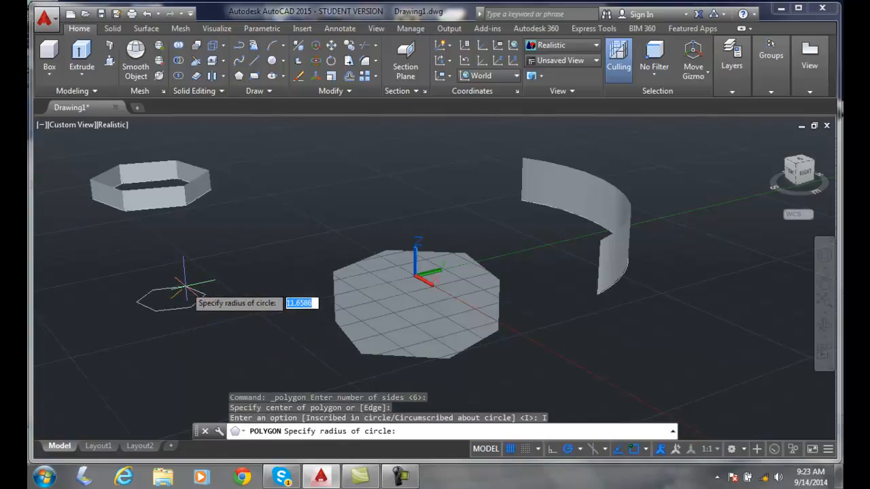
click(182, 286)
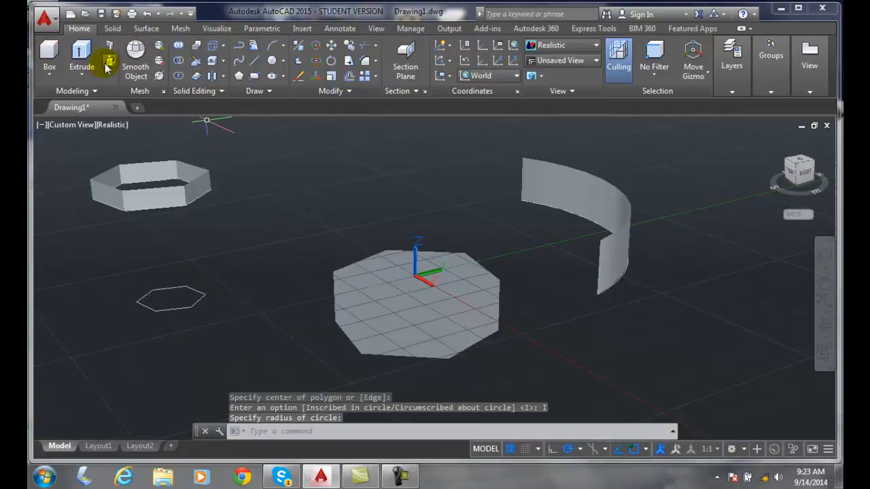
Extrude the new hexagon as a solid with a taper angle of 20 and a height of 10.
click(79, 53)
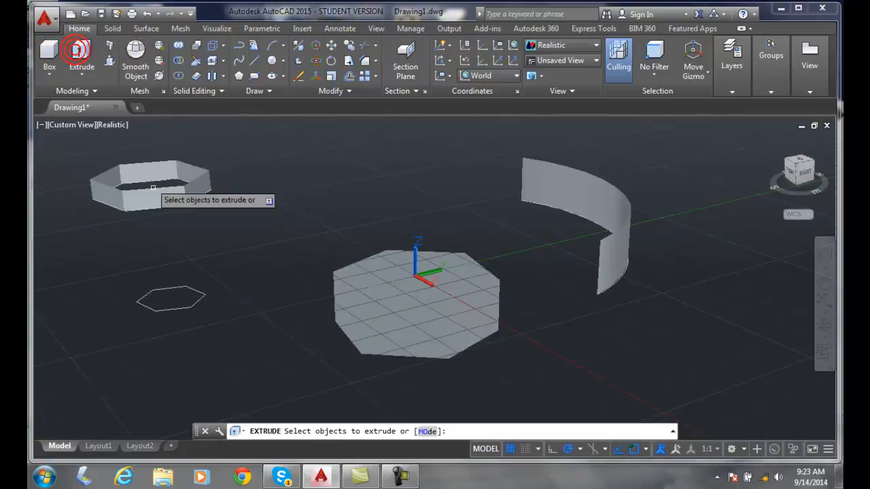
click(181, 307)
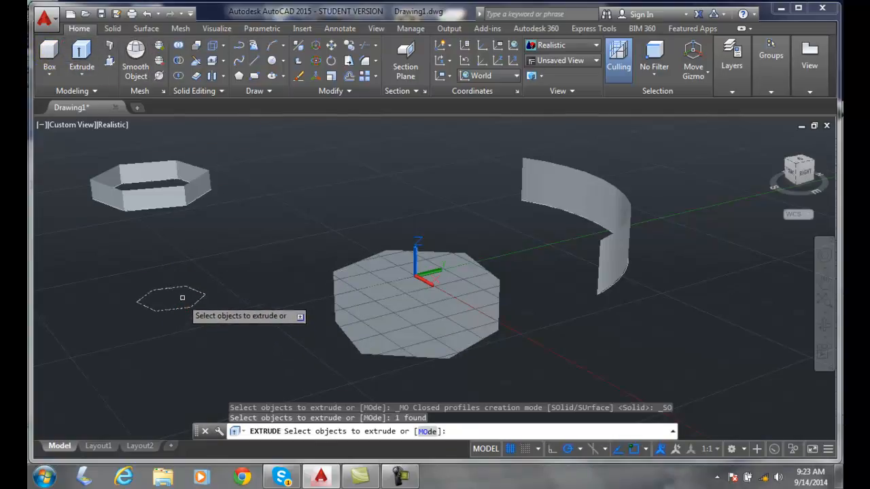
key(Return)
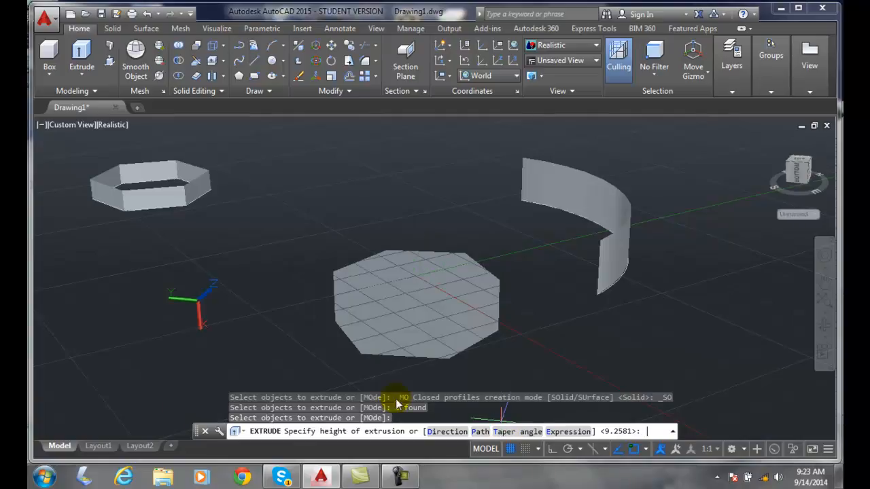
click(506, 432)
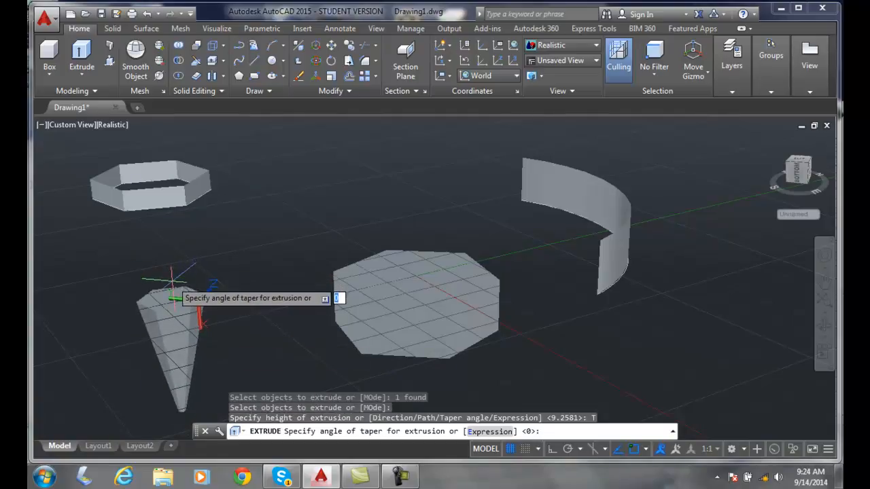
text(20)
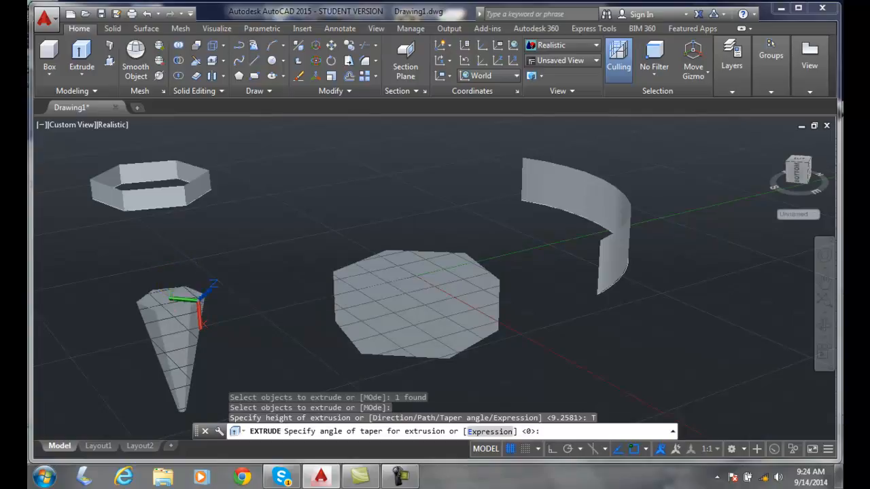
key(Return)
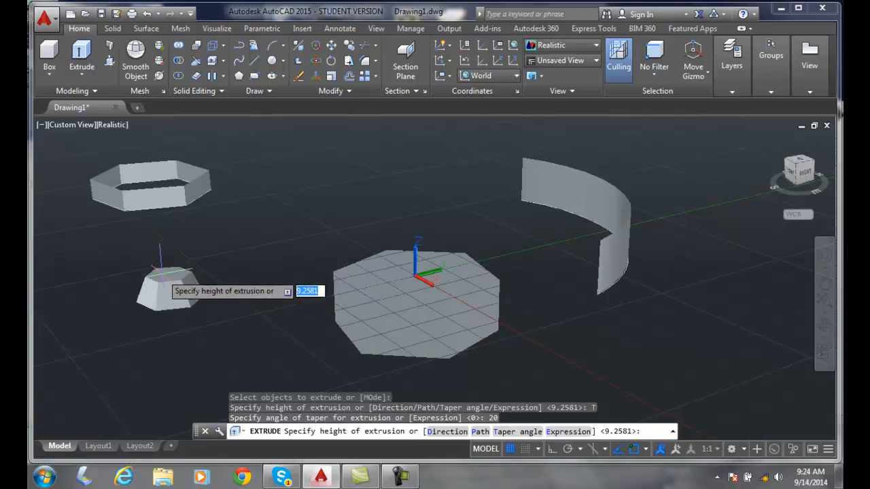
text(10)
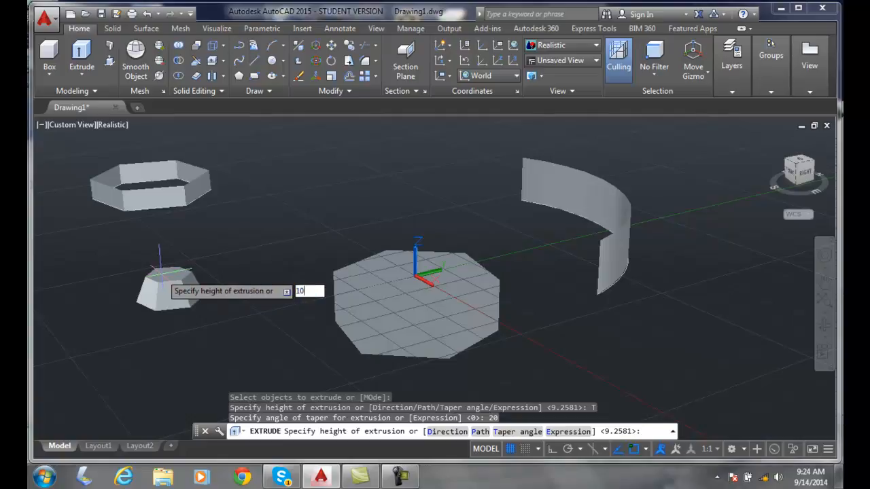
key(Return)
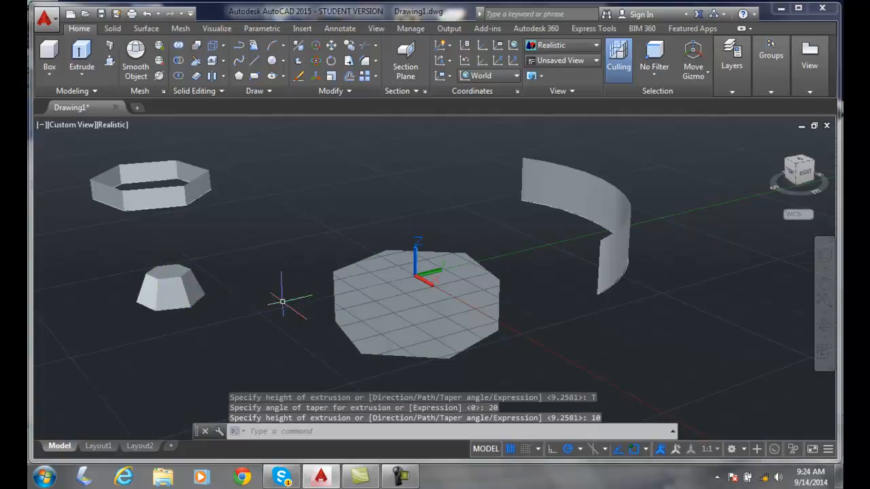
Examine the tapered hexagonal solid up close and beside the other shapes, and view the modeling commands grouped with Extrude.
mouse_move(224, 266)
shift+middle_down()
mouse_move(213, 262)
mouse_move(221, 278)
shift+middle_up()
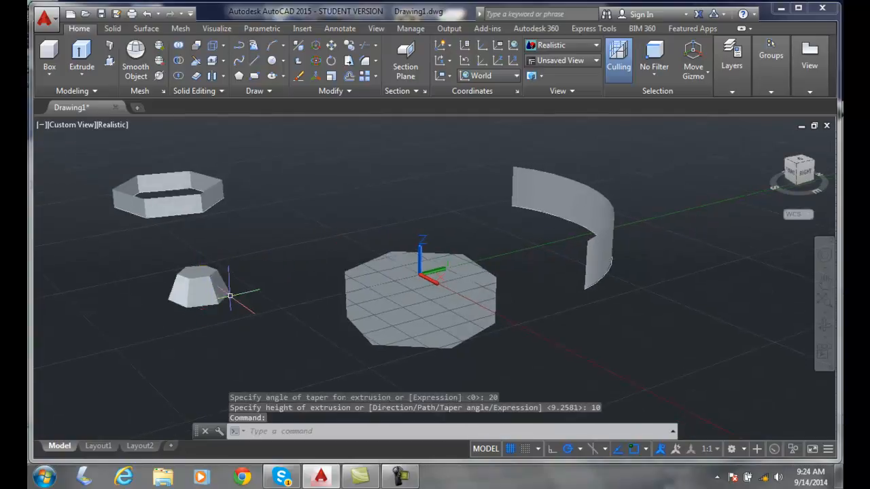
shift+middle_drag(287, 258, 314, 272)
scroll(313, 273, up, 3)
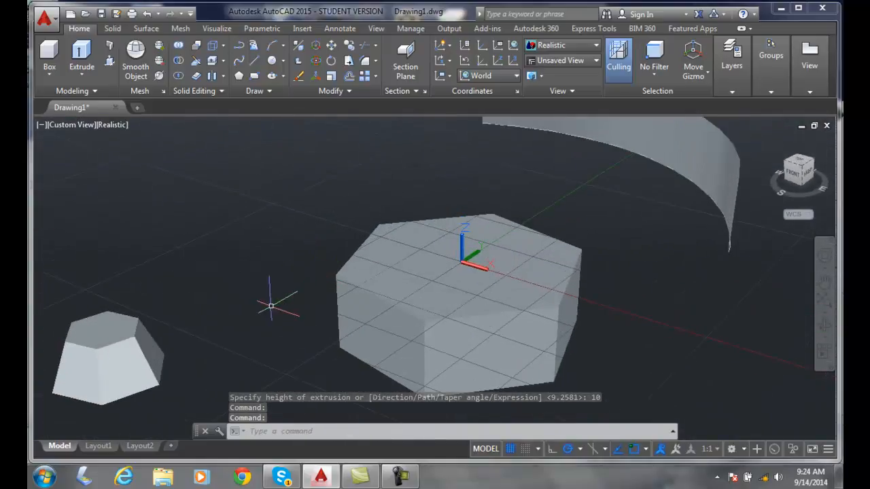
scroll(271, 306, down, 2)
scroll(330, 295, up, 1)
shift+middle_drag(296, 305, 422, 271)
scroll(422, 270, up, 4)
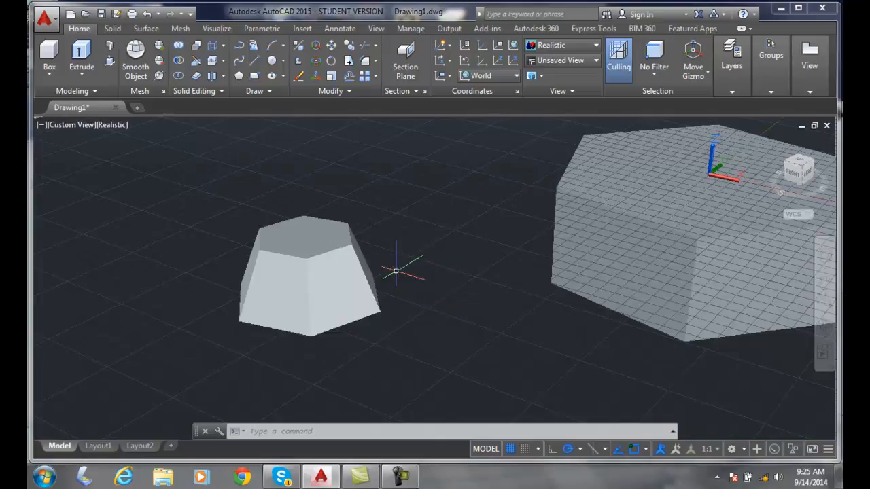
scroll(473, 290, down, 3)
scroll(474, 290, down, 2)
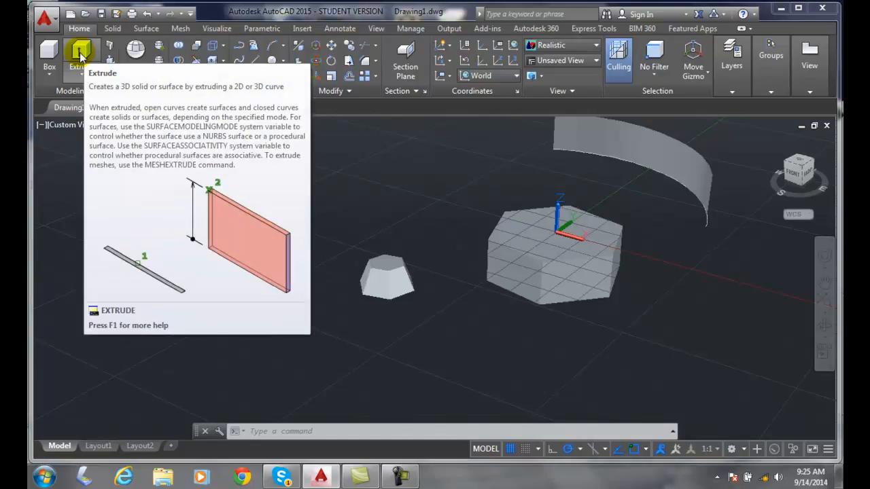
click(80, 74)
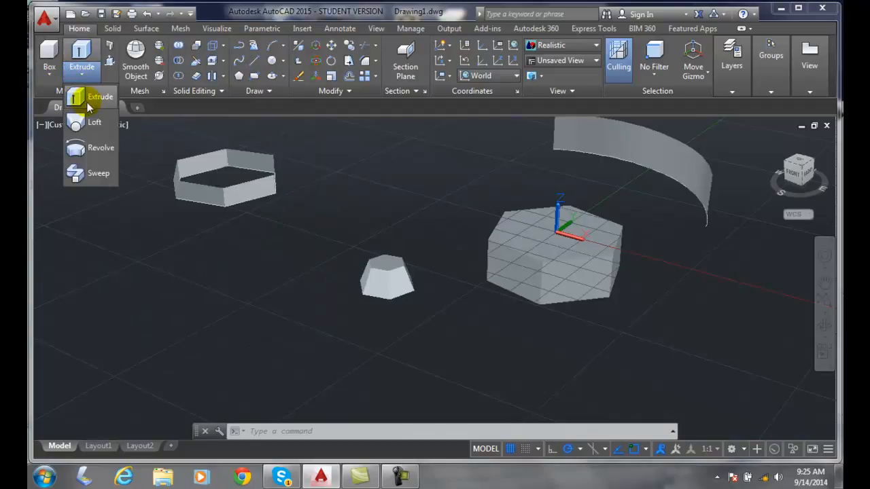